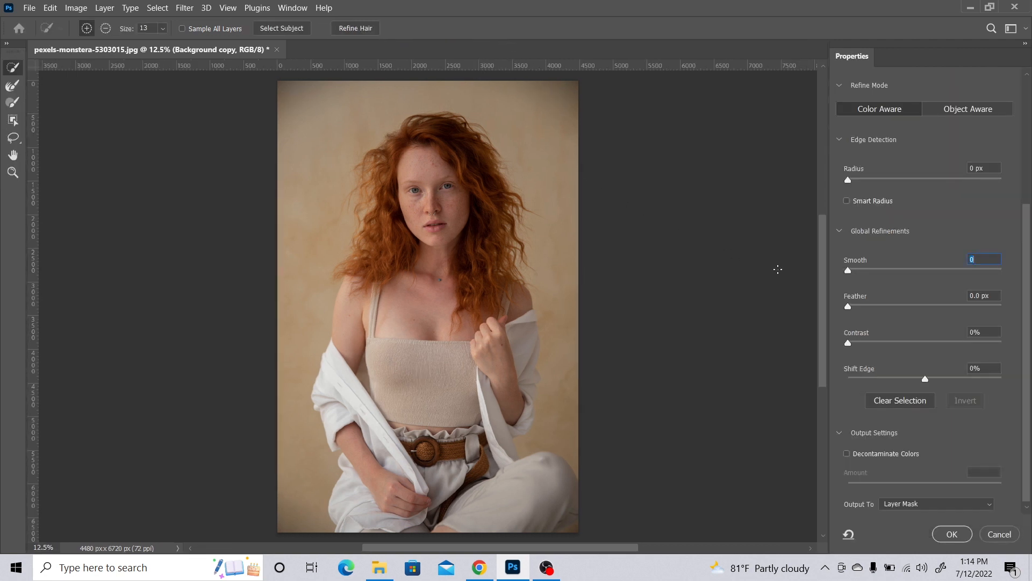
Set the selection preview to On White and lower its opacity to 53%.
drag(1028, 240, 1029, 89)
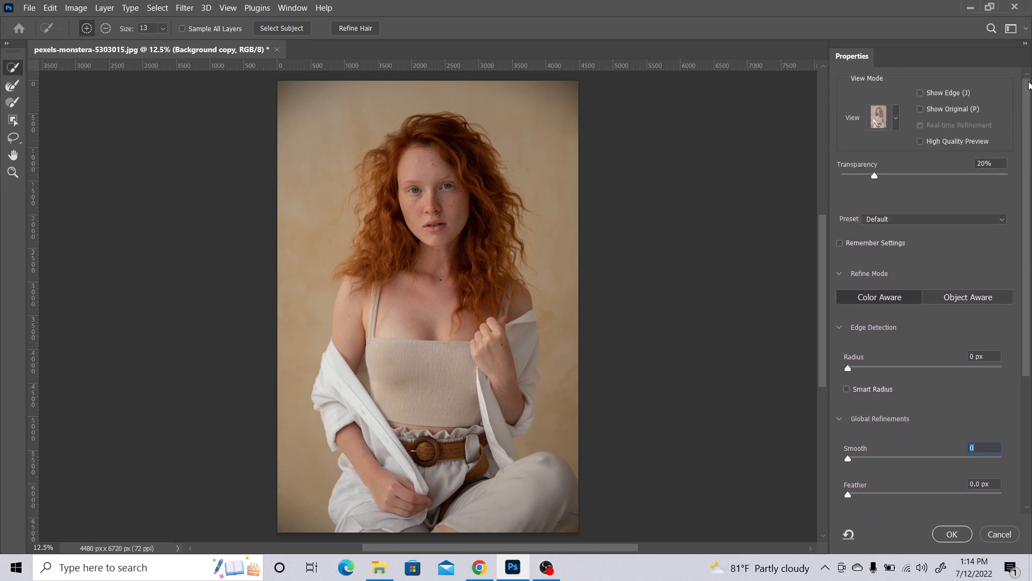
click(895, 120)
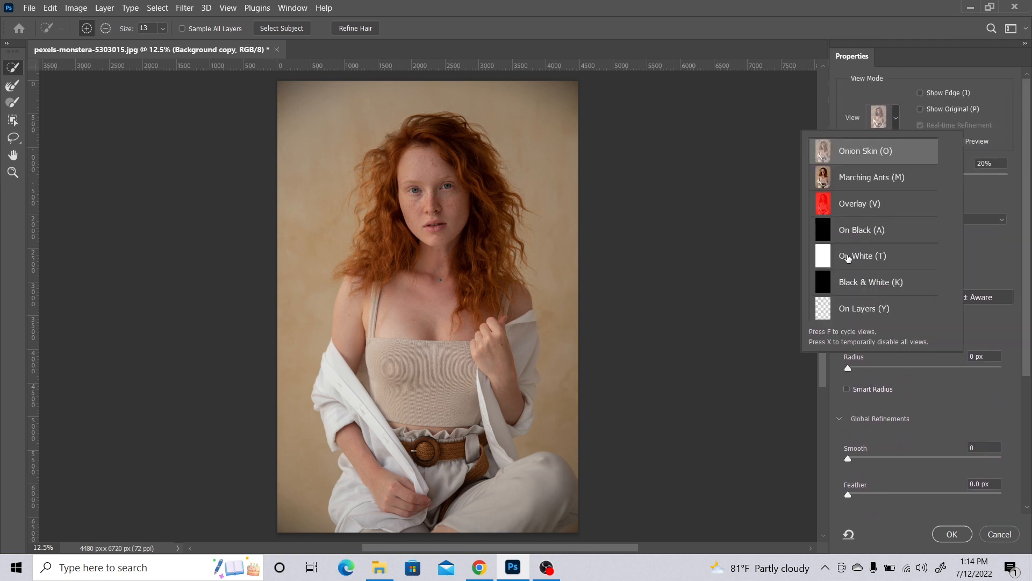
click(848, 259)
click(1003, 210)
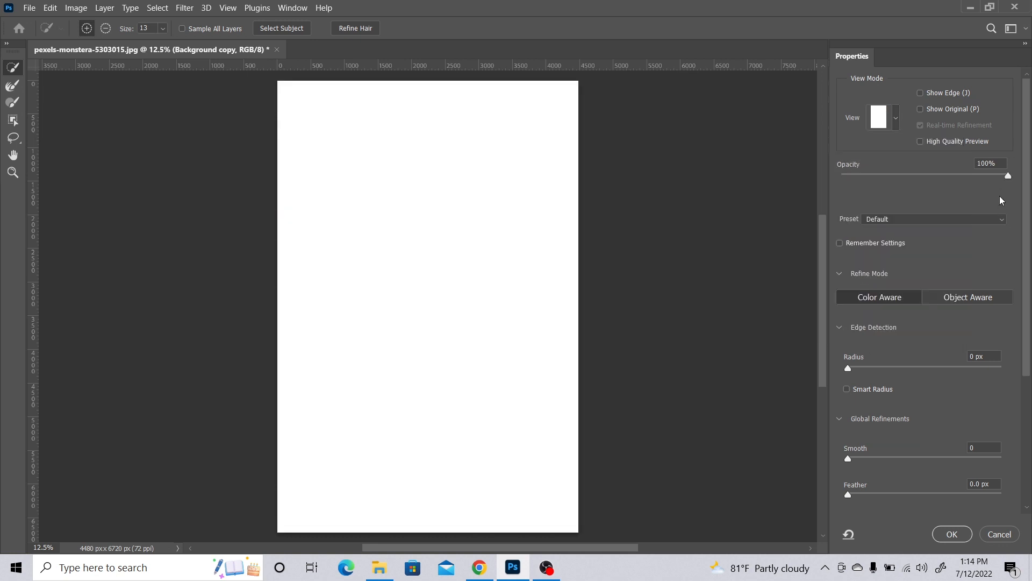
drag(1007, 176, 930, 182)
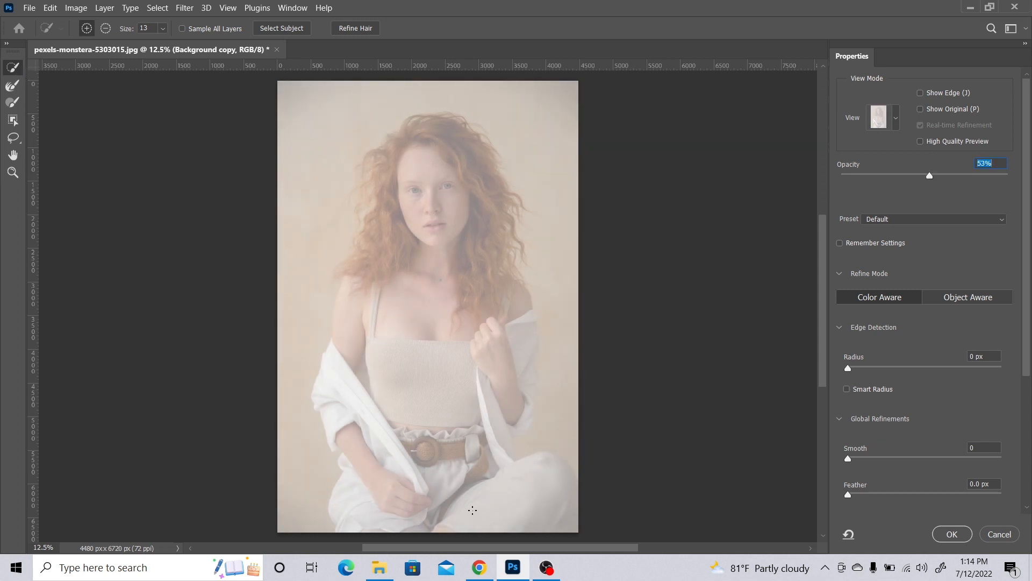
Select the subject automatically and raise the white preview's opacity to 100%.
click(290, 31)
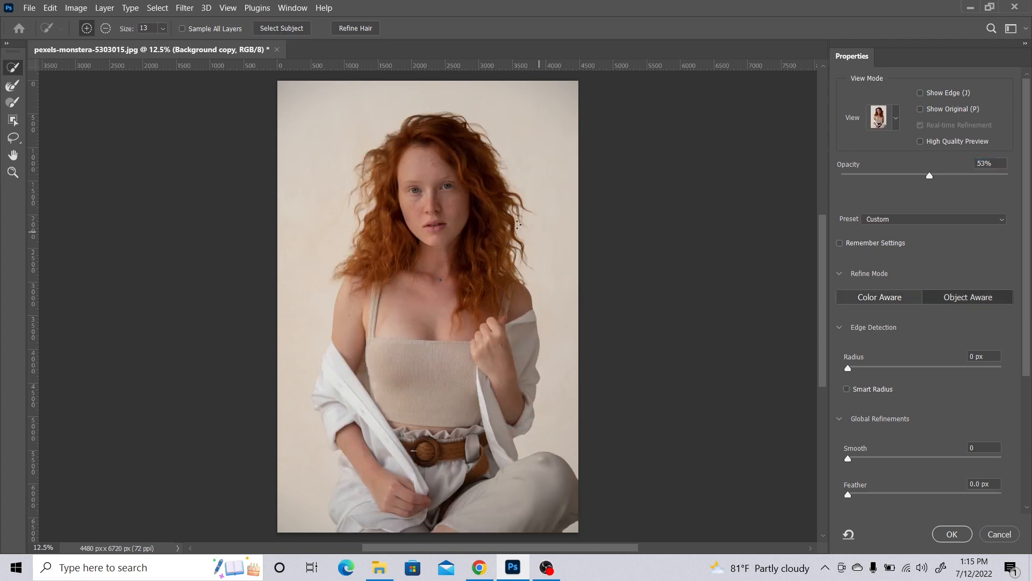
drag(929, 177, 1023, 194)
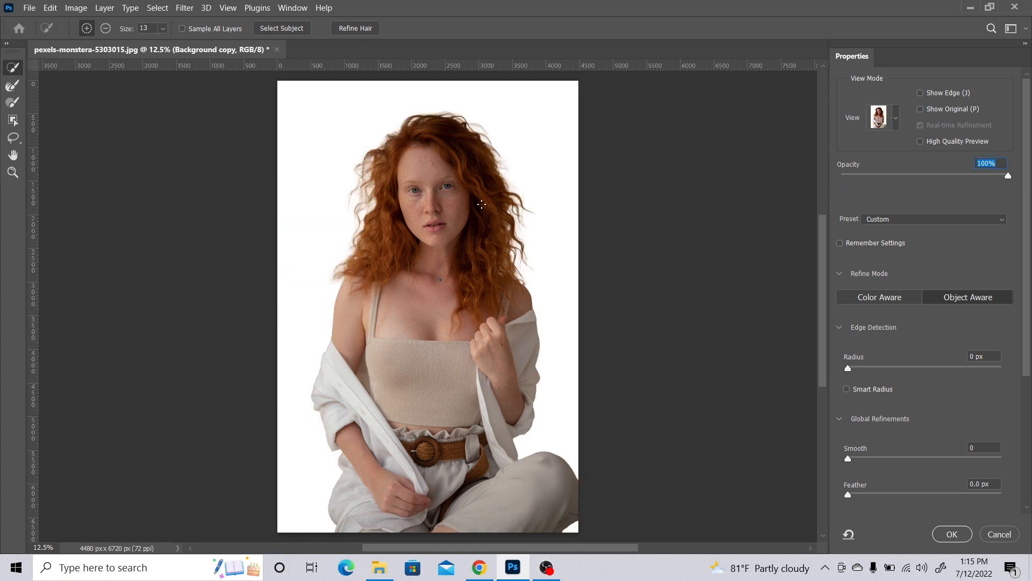
Apply Refine Hair to the woman's selection with the Refine Edge Brush active.
click(13, 172)
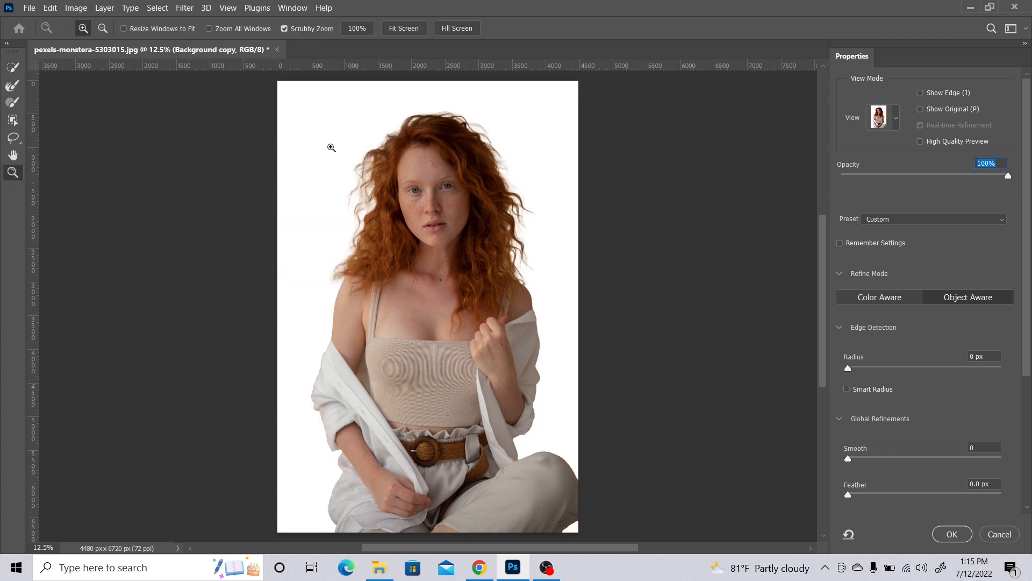
click(379, 156)
click(379, 155)
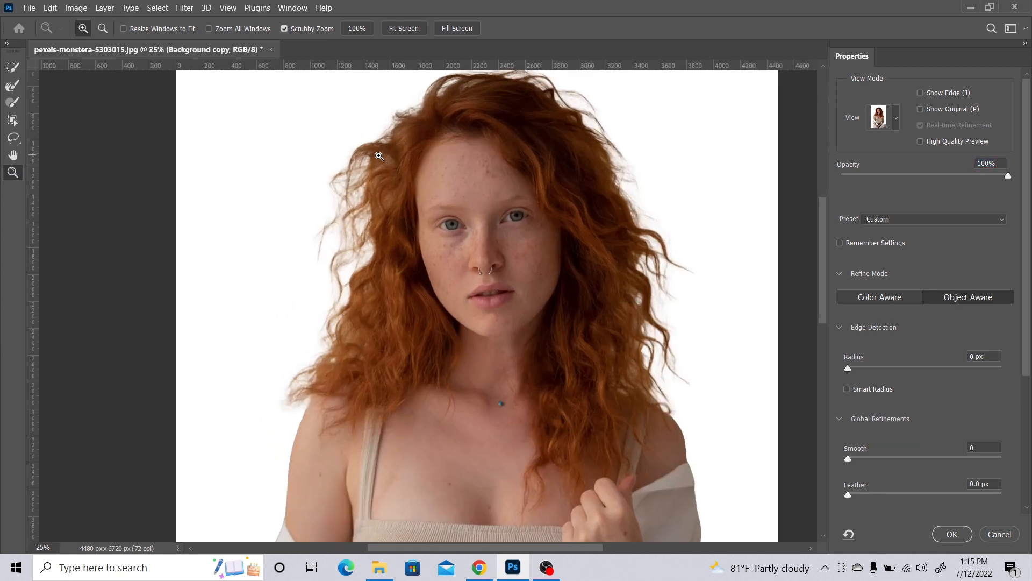
click(379, 156)
drag(592, 166, 523, 218)
click(13, 68)
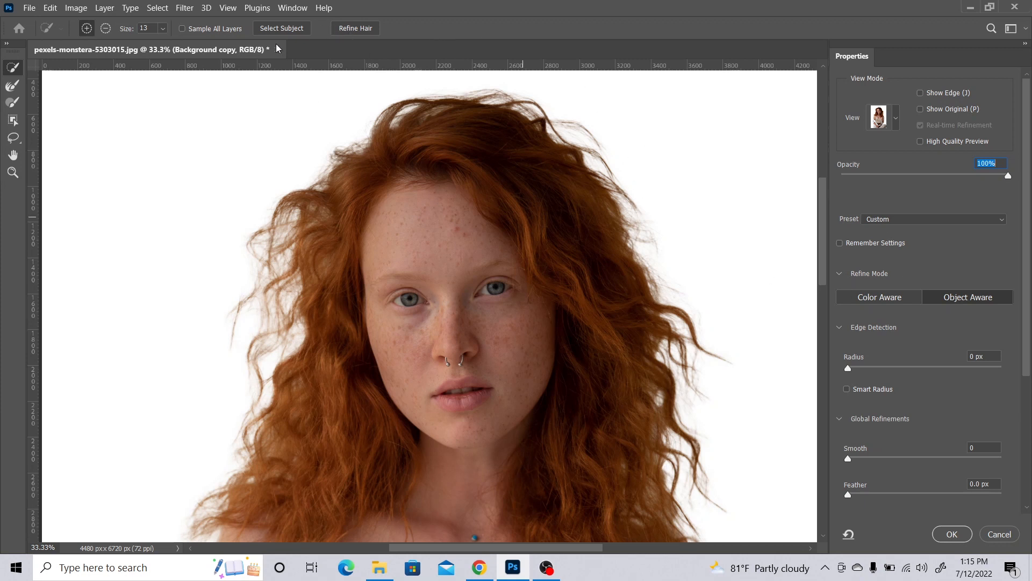
click(13, 84)
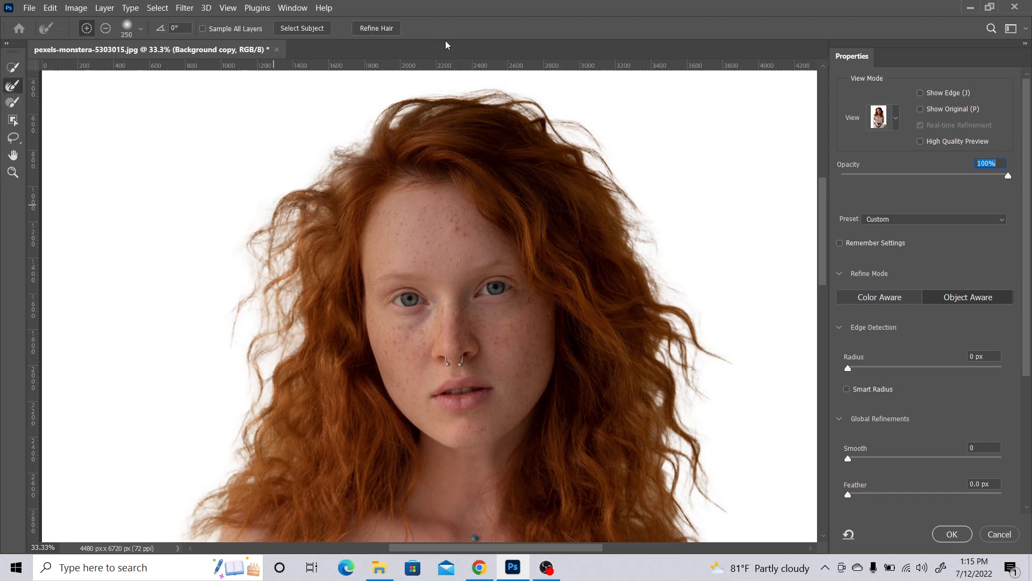
click(391, 32)
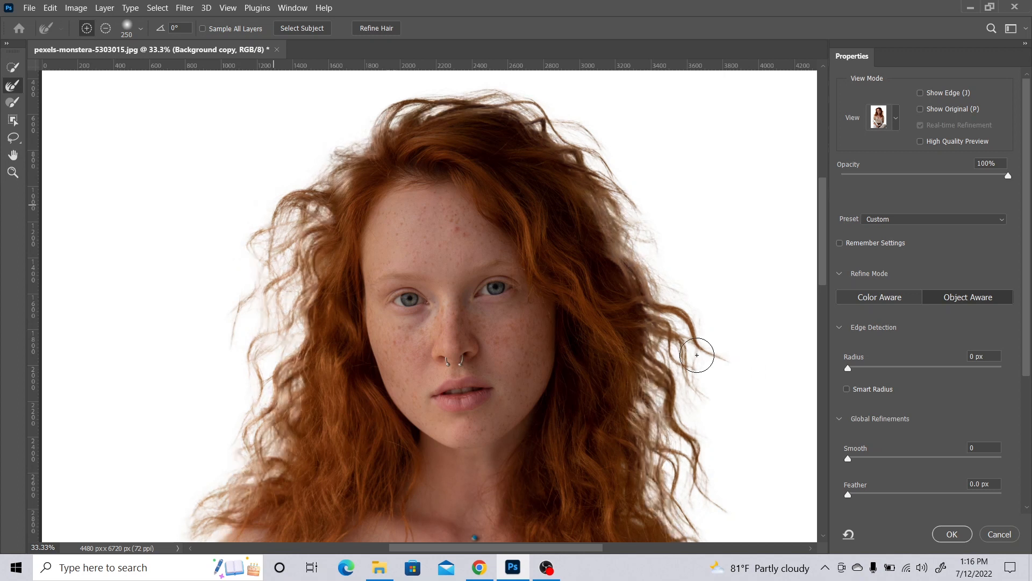
Switch the refine mode to Color Aware and accept the change of edge.
drag(690, 326, 632, 302)
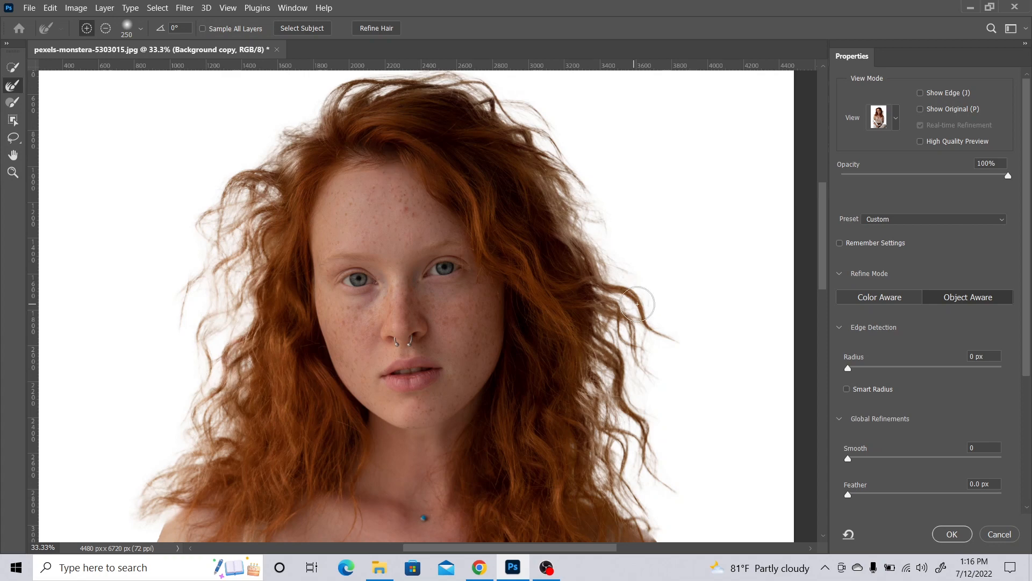
click(882, 302)
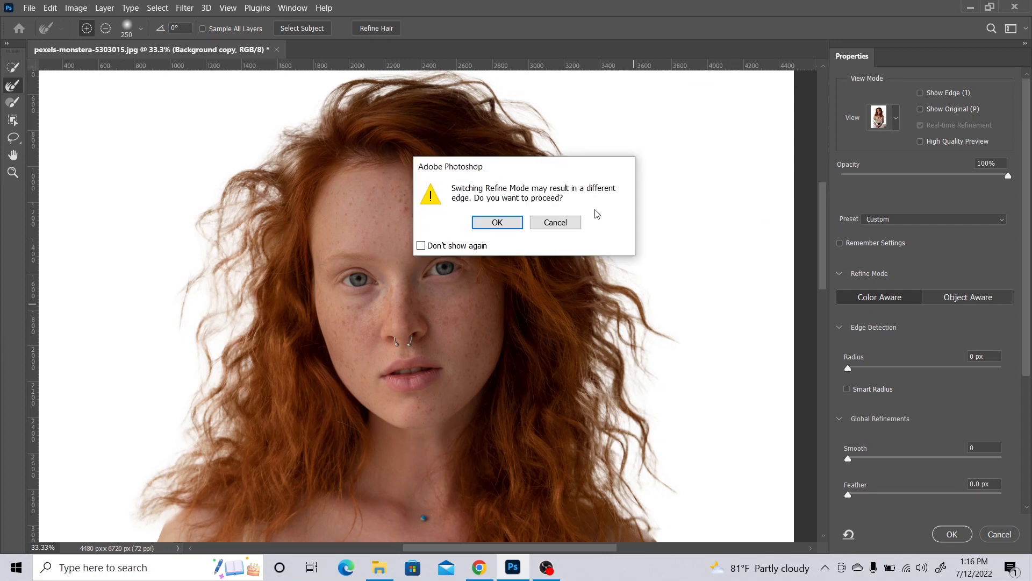
click(496, 223)
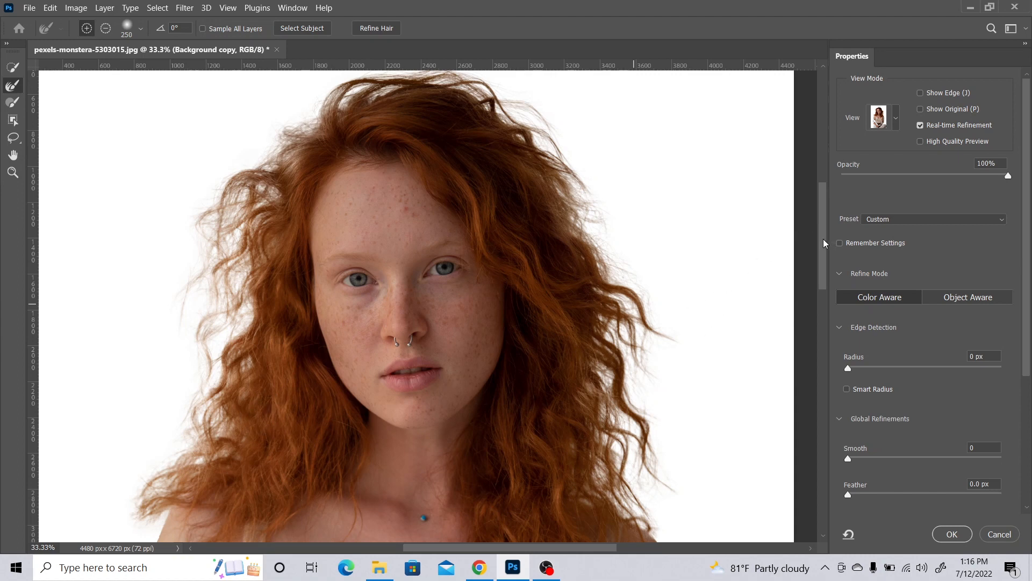
Turn on Smart Radius and set the edge detection radius to 3 px.
drag(824, 243, 824, 280)
scroll(876, 292, down, 4)
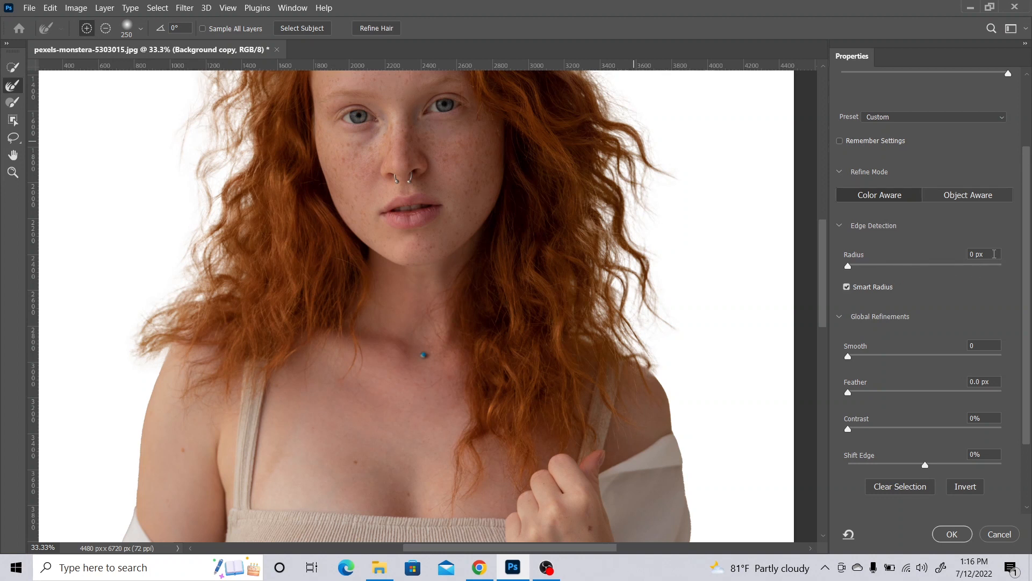
click(994, 254)
text(1)
text(3)
scroll(1028, 407, down, 4)
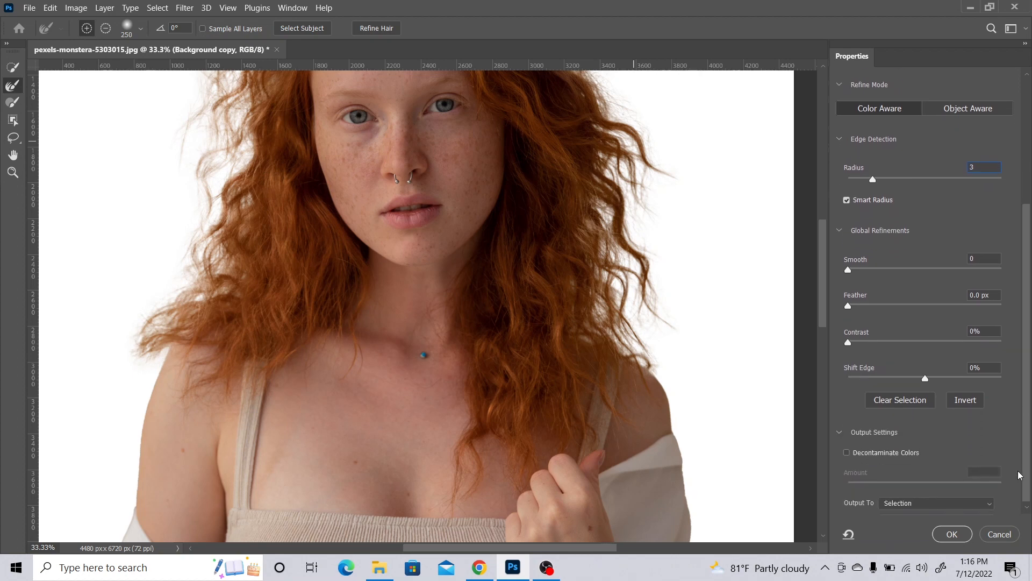
Output the refined selection as a layer mask on the Background copy layer.
click(960, 509)
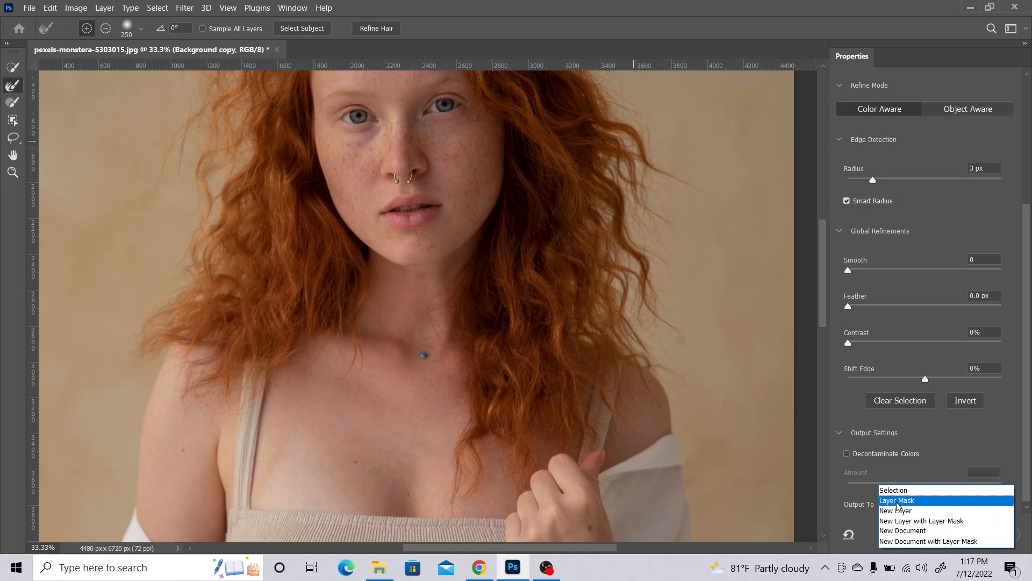
click(897, 501)
click(954, 536)
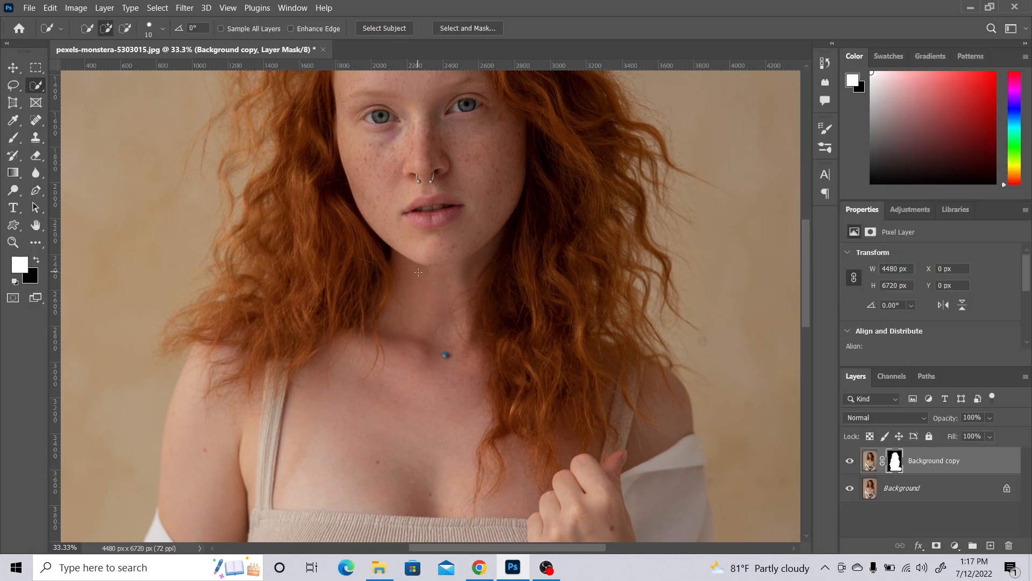
Hide the original Background layer and check the masked hair edges against transparency.
click(849, 487)
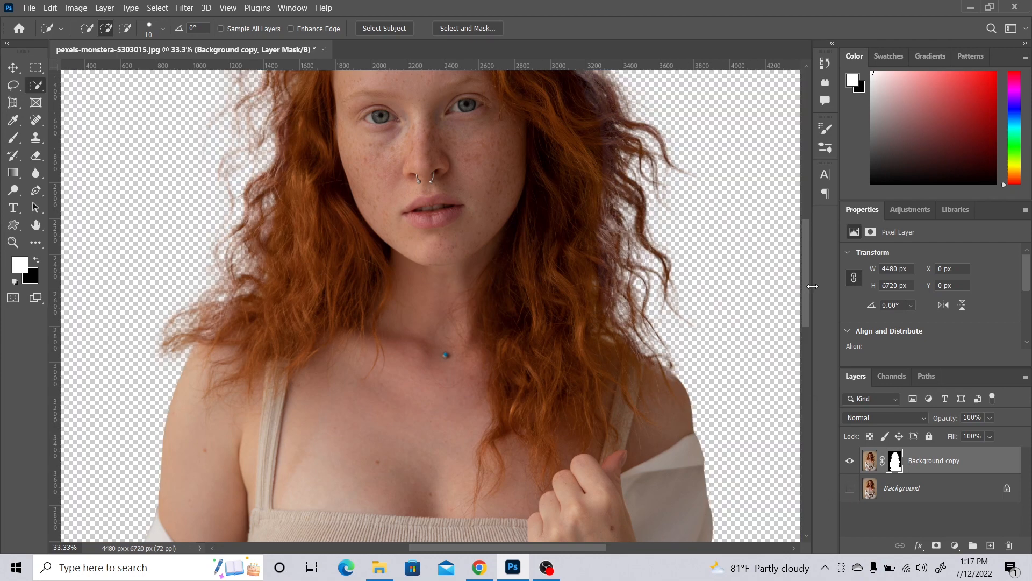
drag(805, 279, 796, 238)
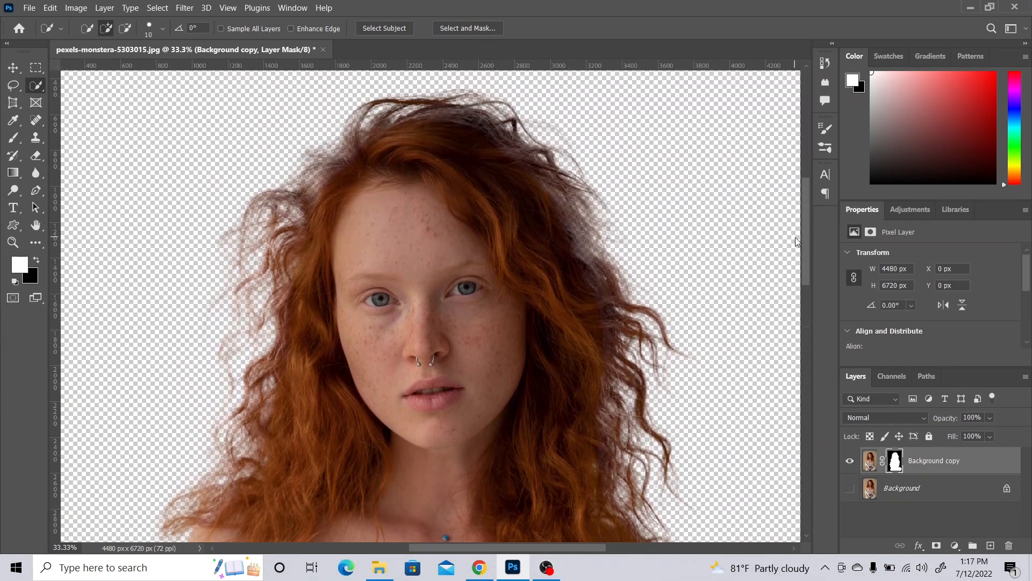
scroll(797, 242, down, 3)
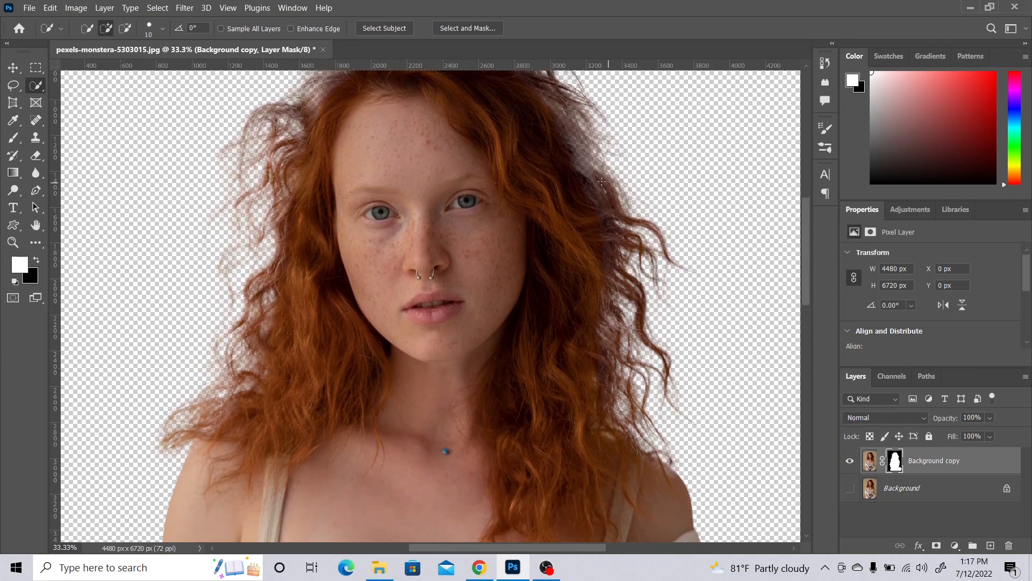
click(13, 242)
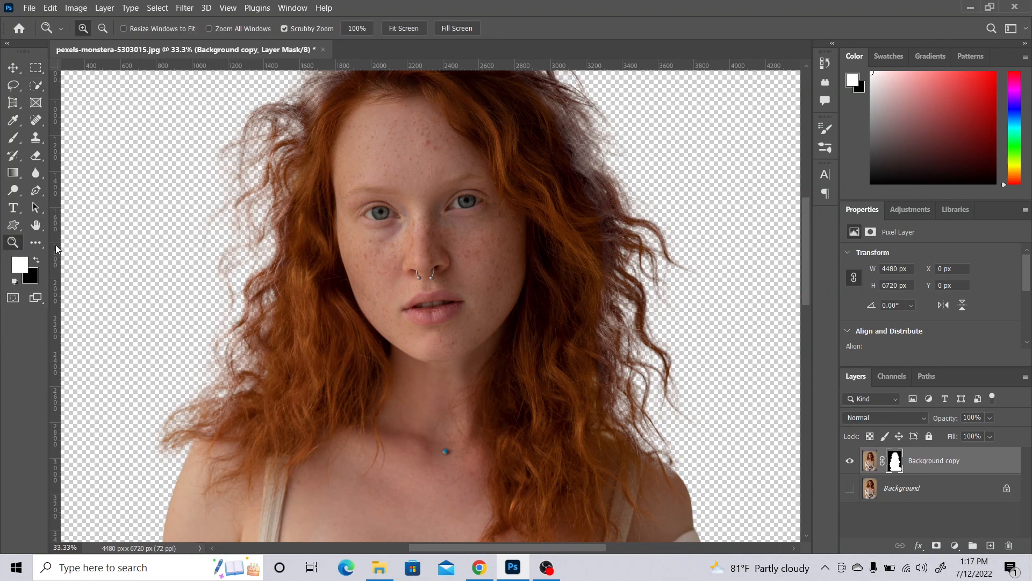
alt+click(493, 277)
drag(562, 231, 549, 243)
Add a Solid Color fill layer directly above the Background layer with the blue #85aaec.
click(909, 490)
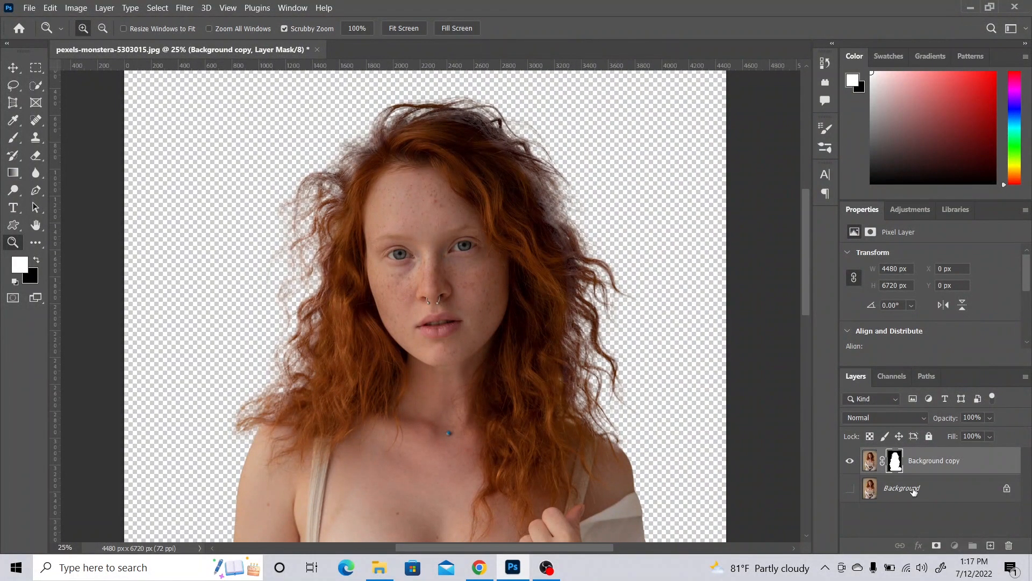
click(955, 545)
click(951, 311)
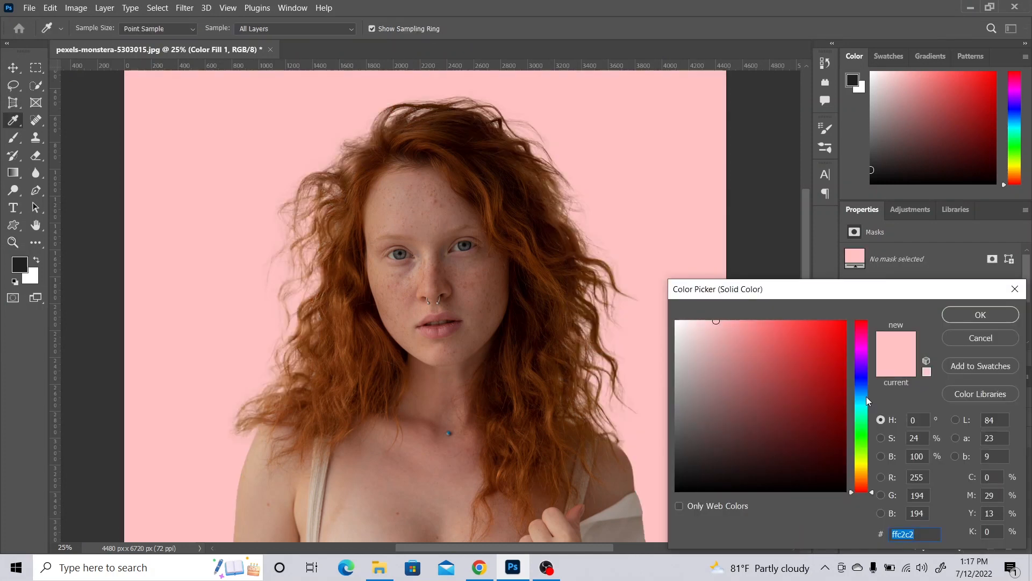
click(862, 396)
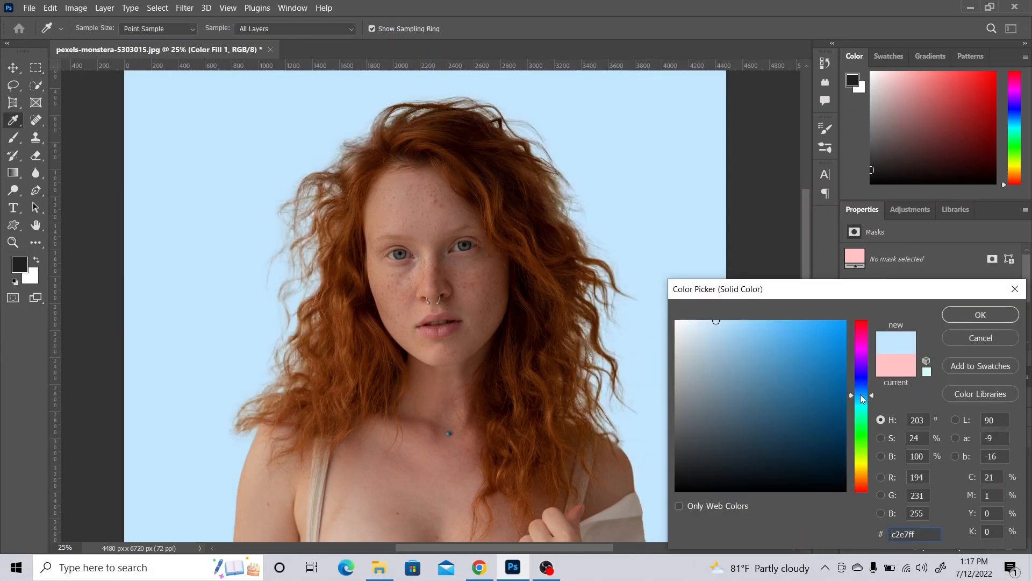
drag(862, 395, 862, 388)
drag(797, 378, 752, 331)
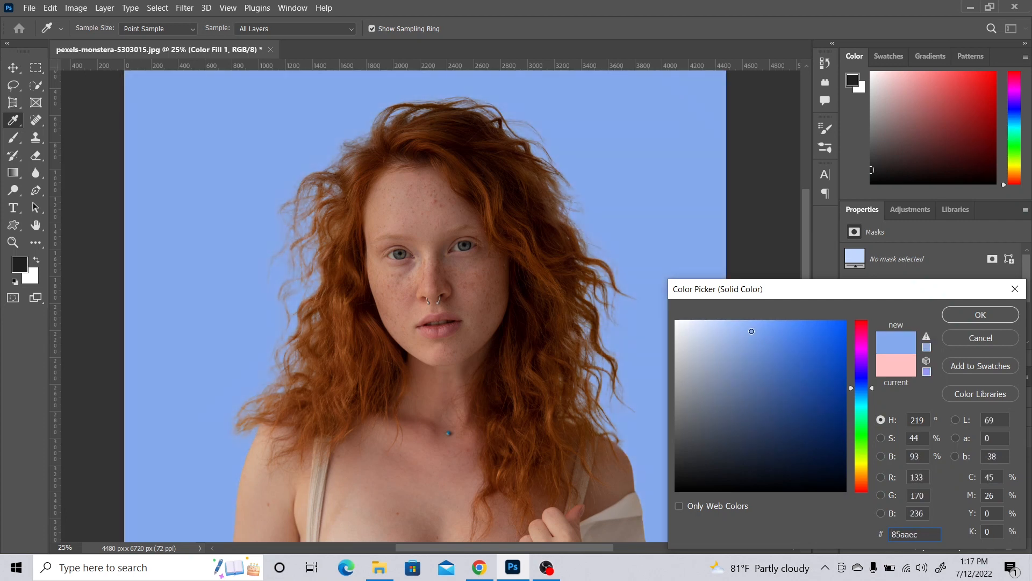
click(980, 314)
Choose the Dodge Tool and display the Background copy's layer mask by itself on the canvas.
key(z)
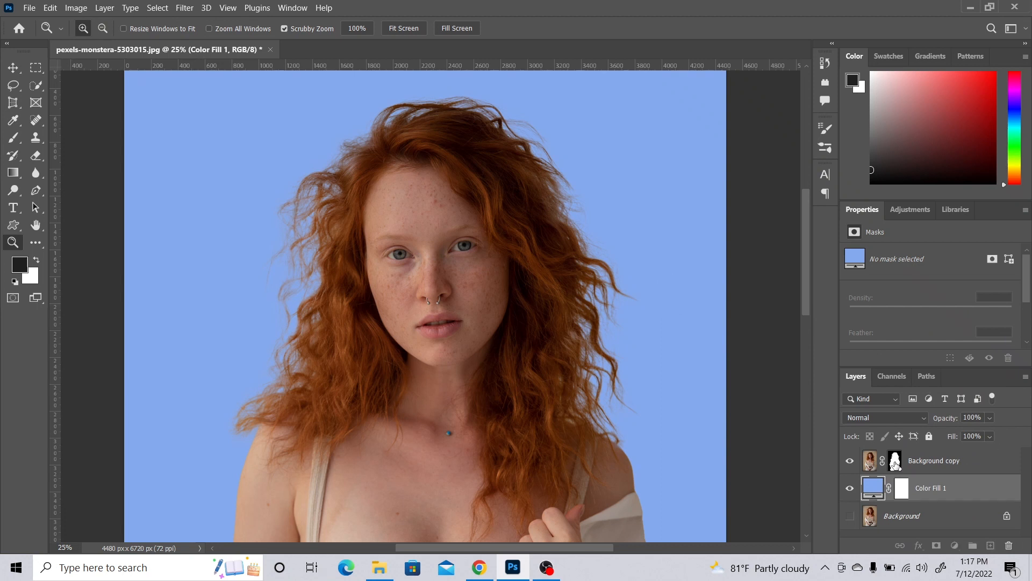
click(894, 462)
key(x)
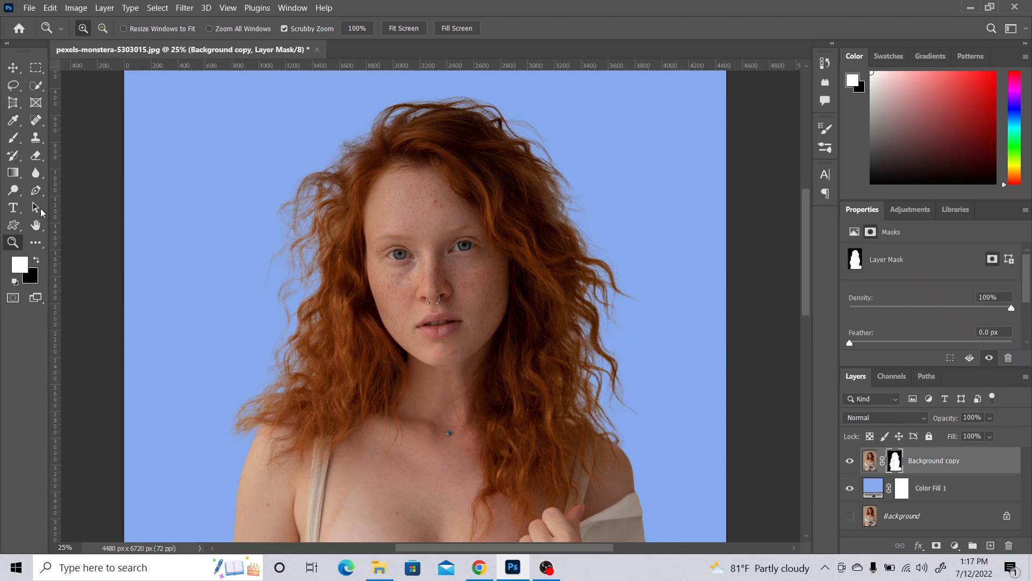
click(13, 190)
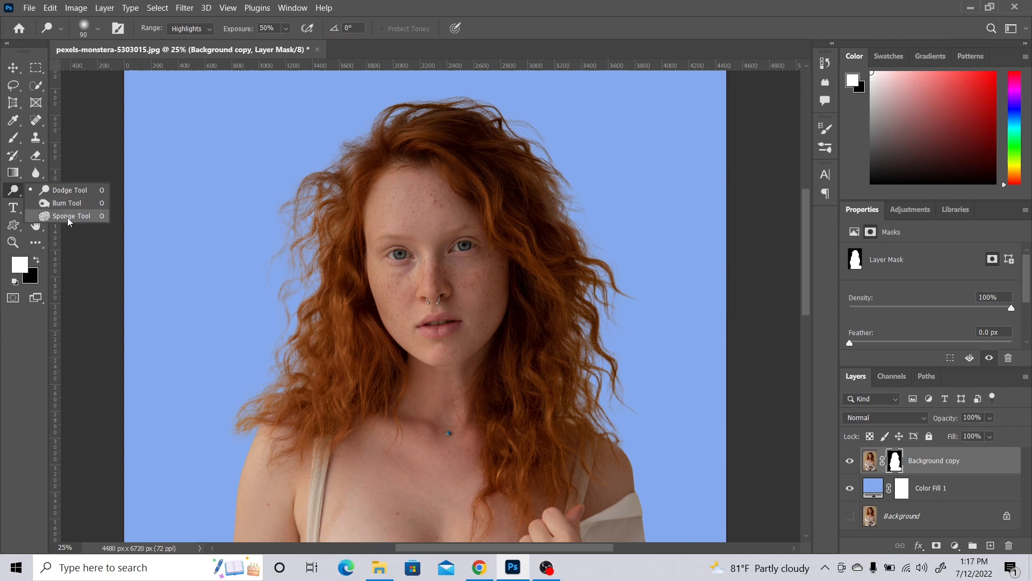
click(69, 190)
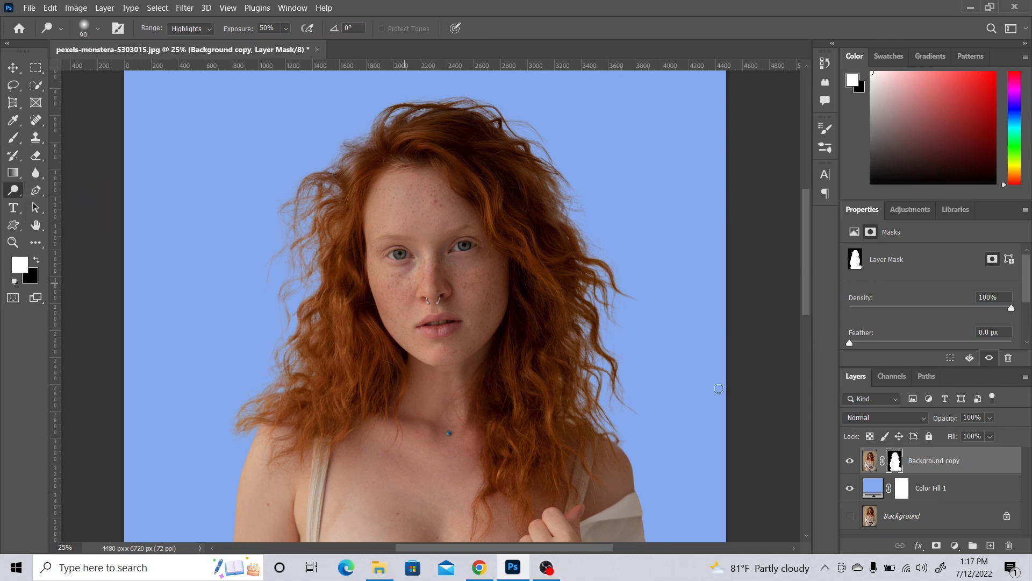
alt+click(897, 461)
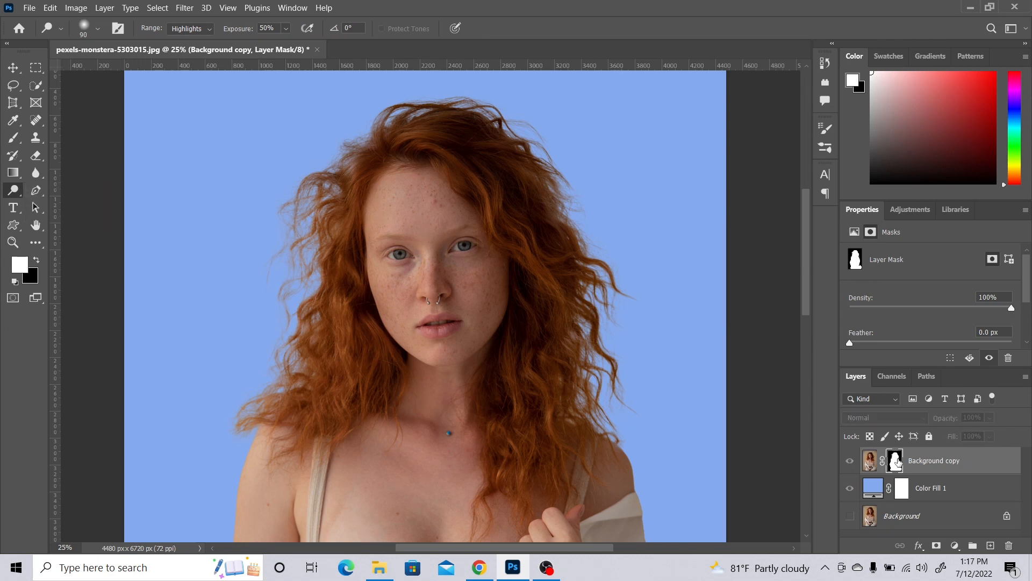
scroll(265, 183, up, 1)
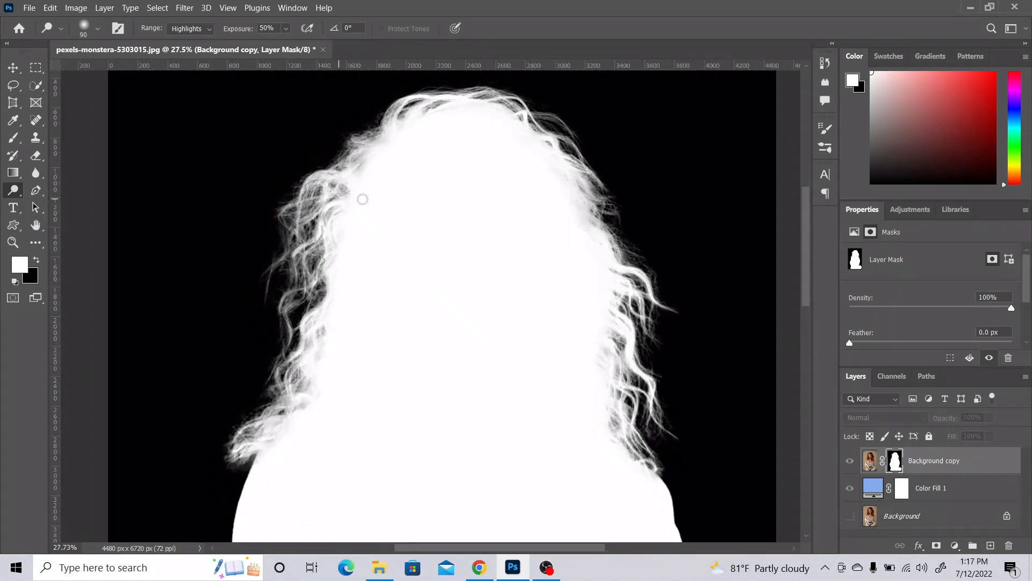
scroll(363, 199, up, 1)
Set the Dodge Tool's exposure to 24% and its range to Highlights.
click(286, 30)
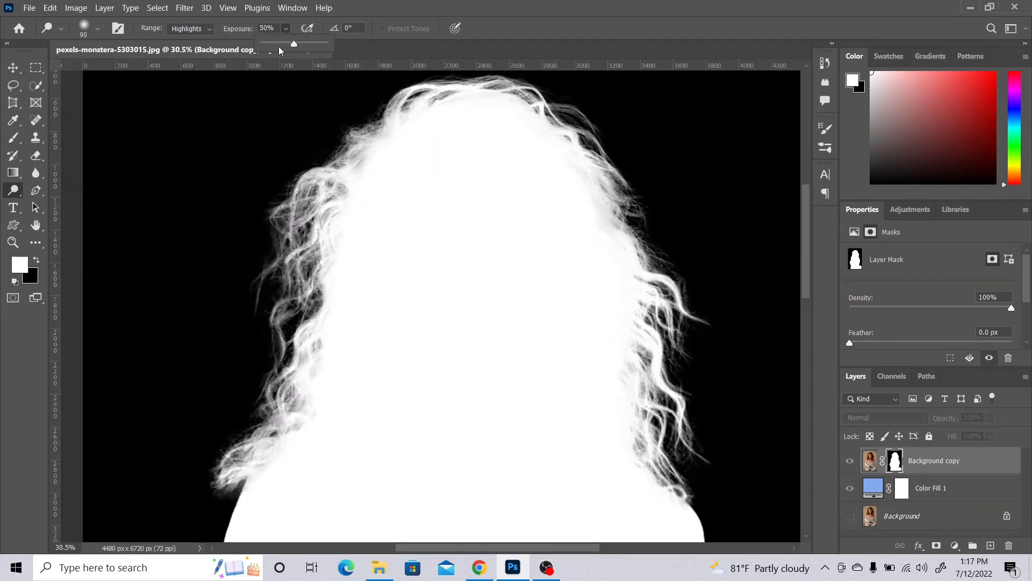
click(527, 41)
click(191, 28)
click(189, 61)
Adjust the brush size and dodge the gray hair strands along the left side of the mask.
mouse_move(350, 198)
mouse_down()
mouse_move(330, 257)
mouse_move(342, 205)
mouse_move(328, 222)
mouse_move(325, 278)
mouse_move(327, 247)
mouse_up()
click(97, 28)
drag(118, 74, 129, 74)
mouse_move(340, 189)
mouse_down()
mouse_move(346, 157)
mouse_move(316, 333)
mouse_move(204, 480)
mouse_up()
key(bracketright)
key(bracketright)
key(bracketright)
key(bracketright)
key(bracketright)
key(bracketright)
key(bracketleft)
key(bracketleft)
key(bracketleft)
key(bracketleft)
key(bracketleft)
mouse_move(399, 132)
mouse_down()
mouse_move(396, 102)
mouse_move(448, 96)
mouse_move(326, 169)
mouse_move(390, 131)
mouse_move(403, 80)
mouse_move(331, 132)
mouse_move(335, 184)
mouse_up()
Enlarge the brush and dodge the gray hair strands along the right side of the mask.
key(bracketright)
key(bracketright)
mouse_move(605, 161)
mouse_down()
mouse_move(636, 249)
mouse_move(615, 334)
mouse_move(668, 514)
mouse_move(672, 385)
mouse_up()
key(bracketright)
key(bracketright)
key(bracketright)
drag(687, 315, 593, 161)
key(m)
drag(584, 212, 606, 304)
drag(606, 304, 617, 341)
key(ctrl+d)
click(13, 190)
Dodge the mask's remaining gray hair at the crown and left side, reducing the brush to 175 px.
drag(480, 126, 592, 142)
mouse_move(389, 156)
mouse_down()
mouse_move(279, 386)
mouse_move(283, 311)
mouse_up()
drag(258, 418, 302, 413)
key(bracketleft)
key(bracketleft)
key(bracketleft)
key(bracketleft)
drag(301, 350, 301, 364)
Return from the mask to the normal image view and examine the hair edges against the blue background.
drag(453, 371, 410, 268)
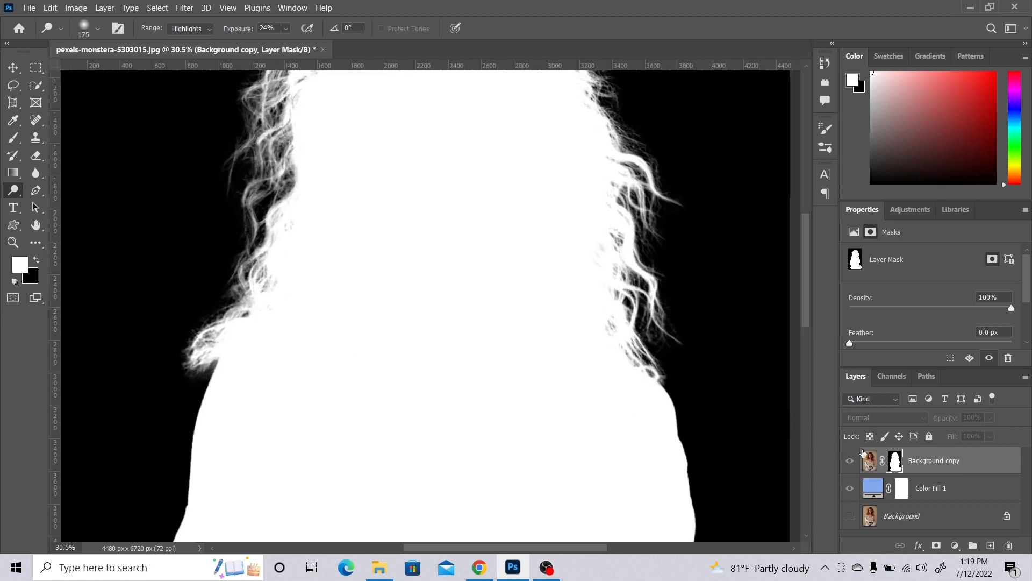
alt+click(896, 458)
drag(444, 244, 400, 284)
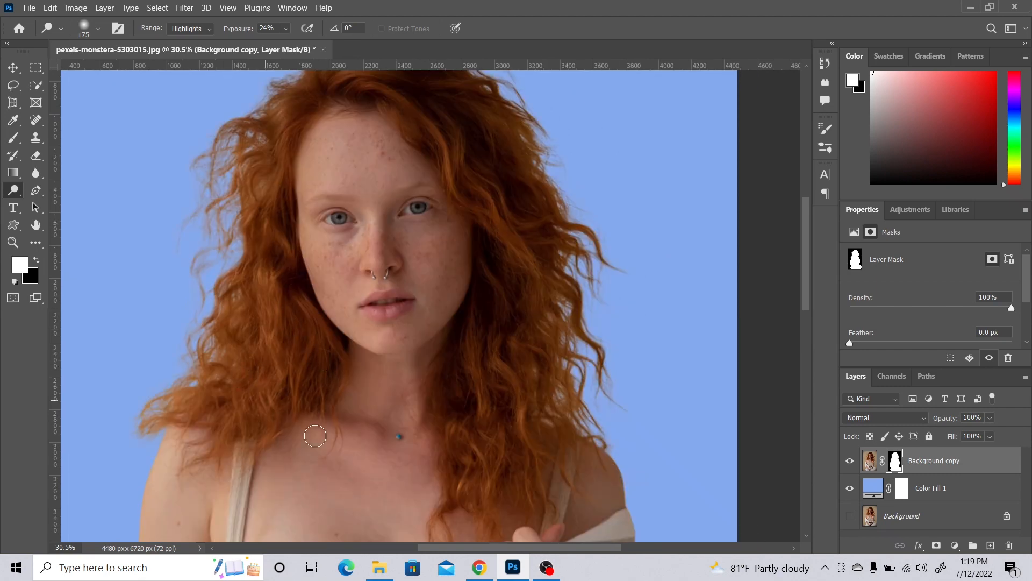
drag(528, 179, 542, 213)
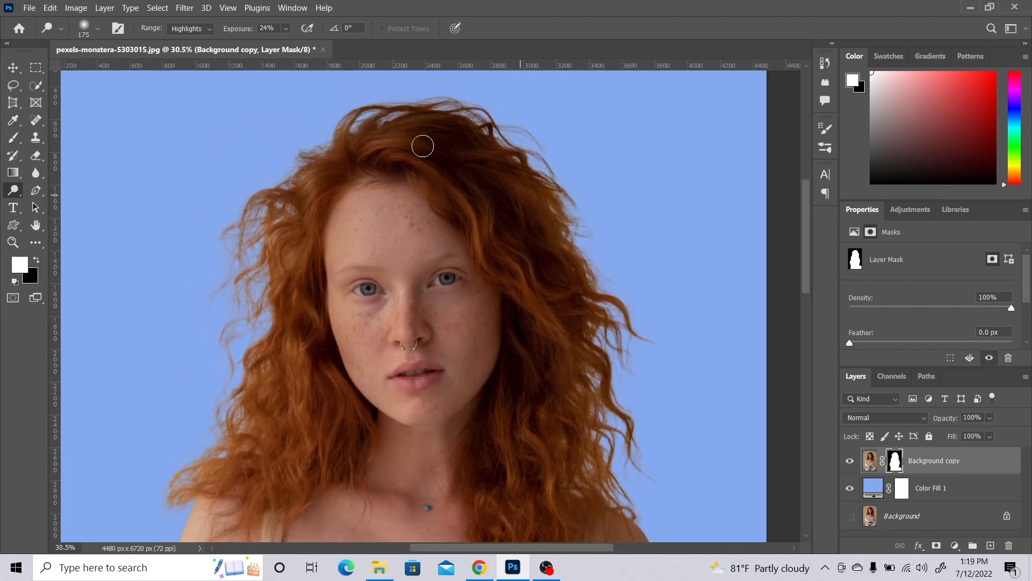
key(v)
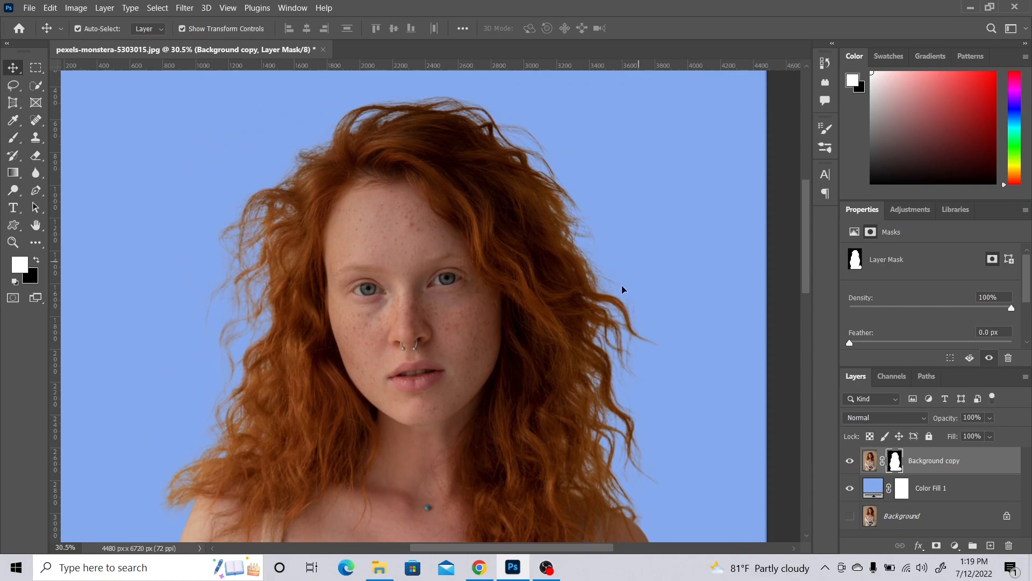
drag(595, 309, 574, 261)
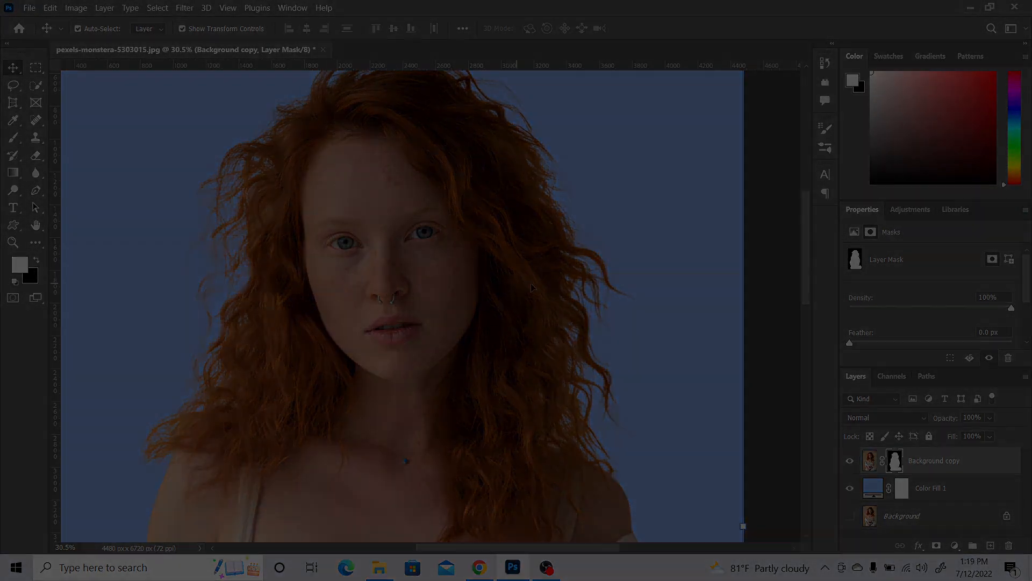